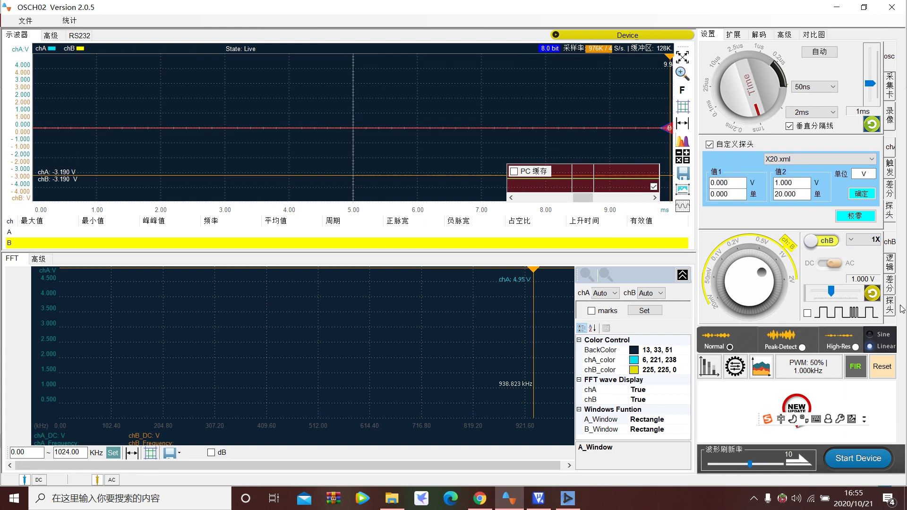
Step: Open the custom probe settings for channels A and B and look through both channels' probe preset lists
{"action": "left_click", "coordinate": [889, 304]}
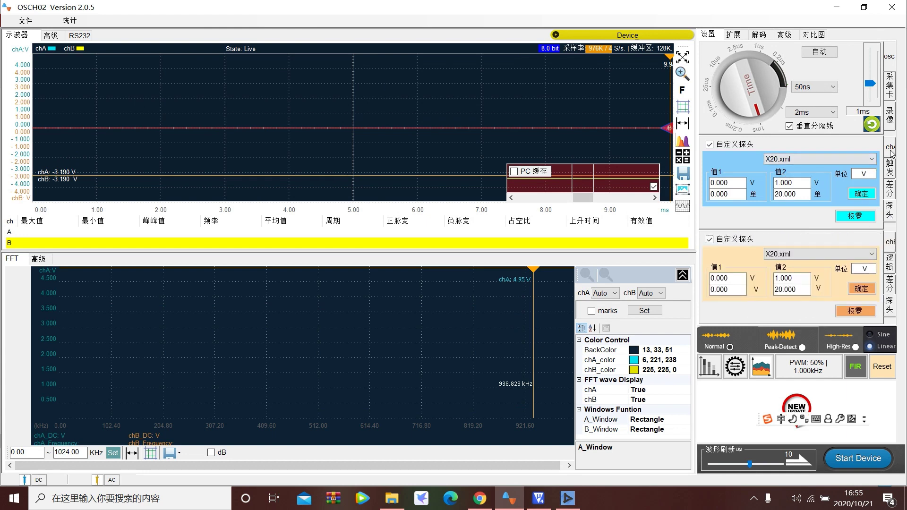
{"action": "left_click", "coordinate": [890, 214]}
{"action": "left_click", "coordinate": [890, 216]}
{"action": "left_click", "coordinate": [890, 247]}
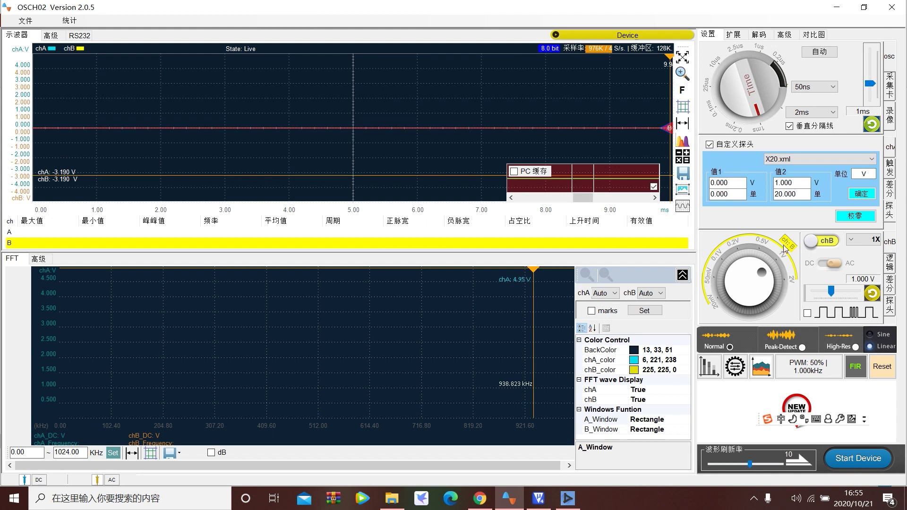
{"action": "left_click", "coordinate": [890, 305]}
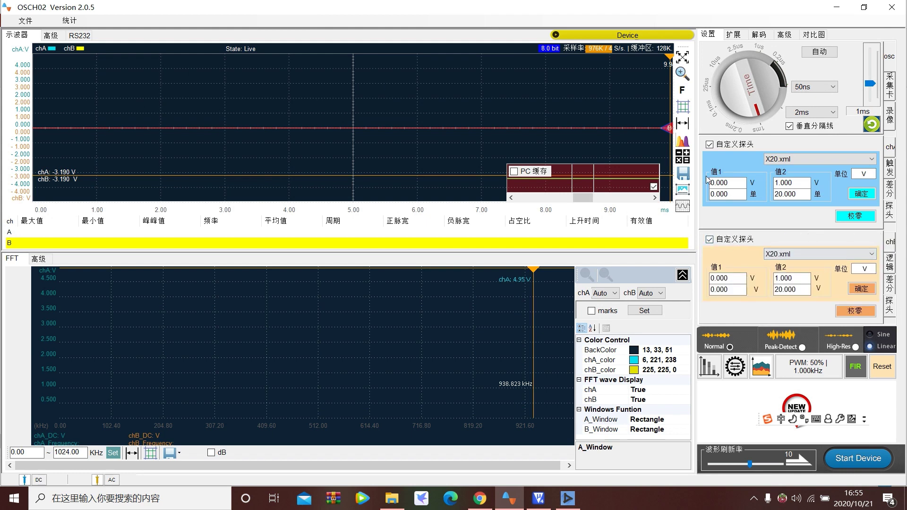
{"action": "left_click", "coordinate": [870, 160]}
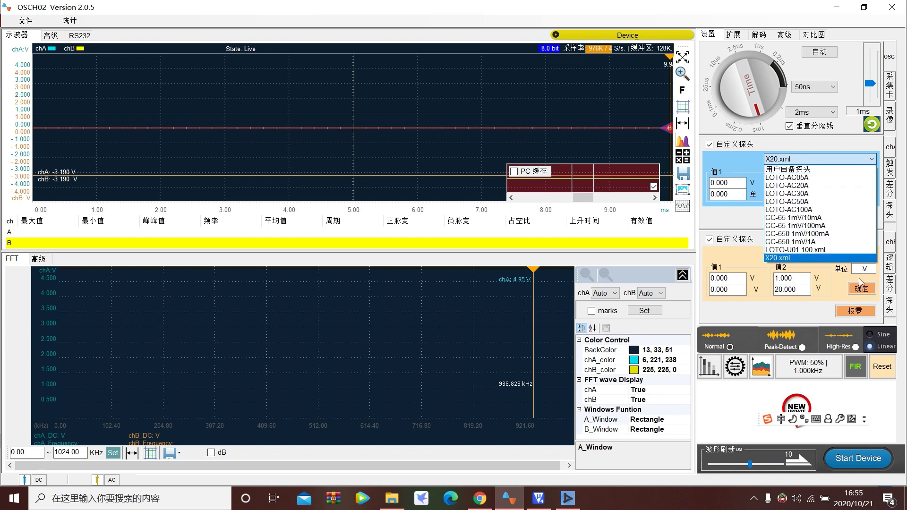
{"action": "left_click", "coordinate": [813, 325]}
{"action": "left_click", "coordinate": [872, 254]}
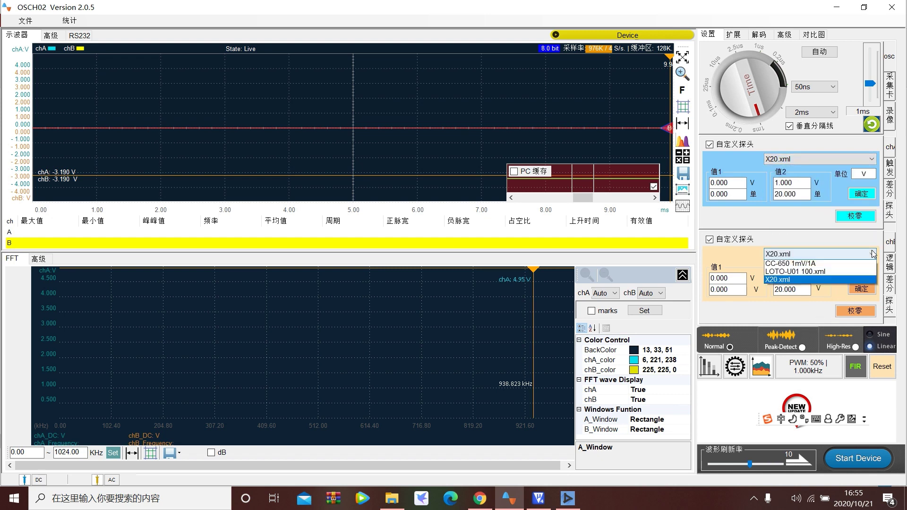
{"action": "left_click", "coordinate": [803, 240]}
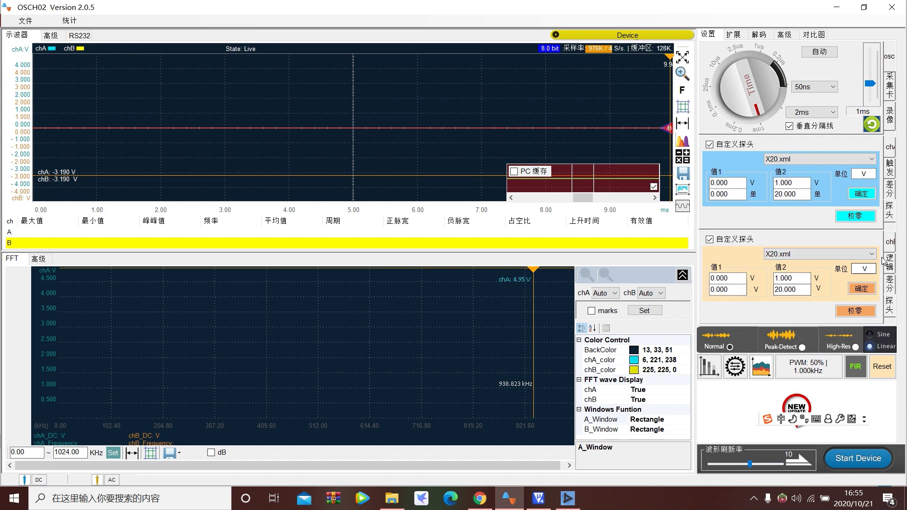
Step: Try the LOTO-U01 100.xml probe preset on channel B, and restore its X20.xml preset
{"action": "left_click", "coordinate": [864, 255]}
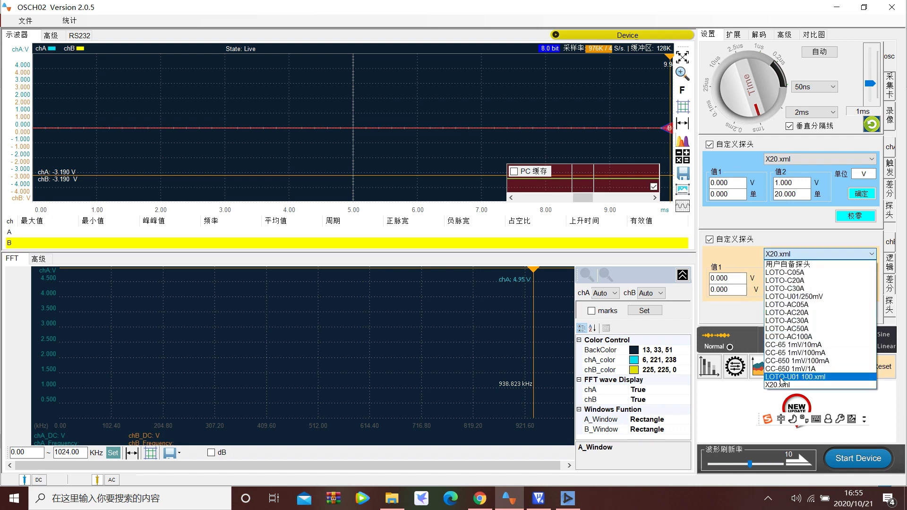
{"action": "left_click", "coordinate": [792, 377]}
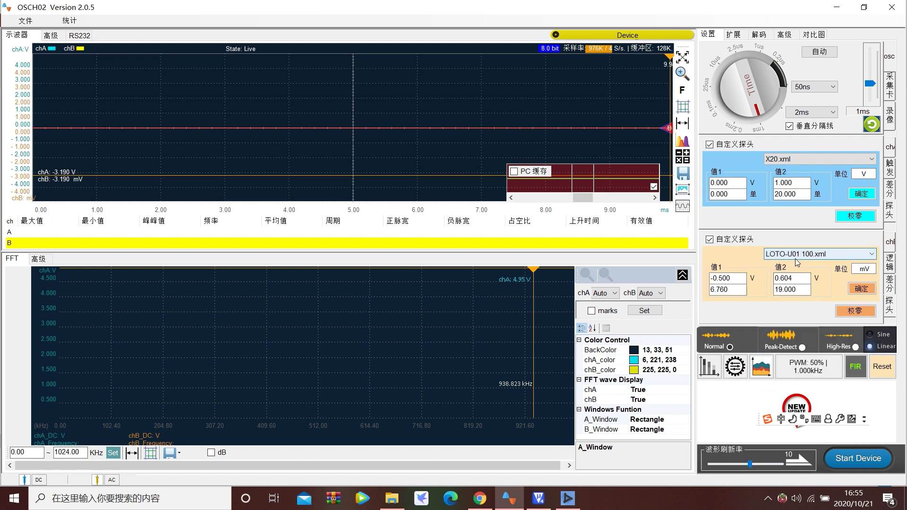
{"action": "left_click", "coordinate": [872, 255]}
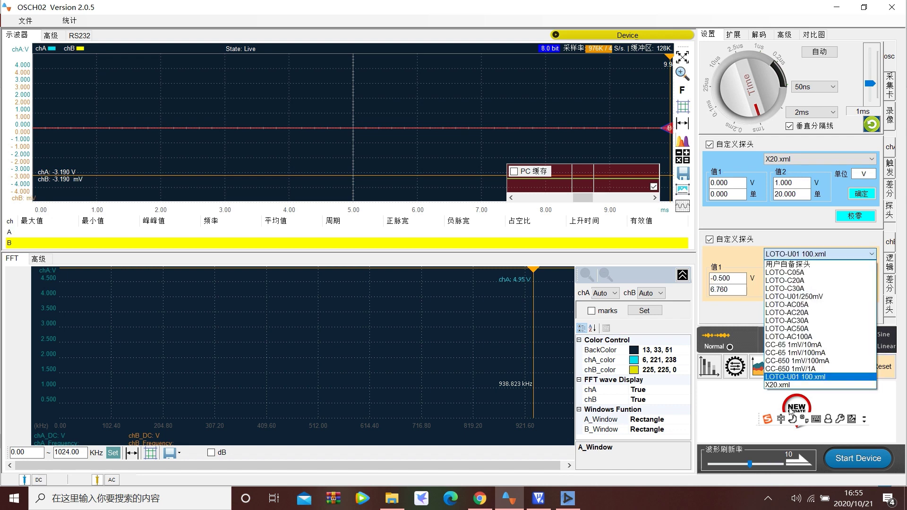
{"action": "left_click", "coordinate": [780, 387]}
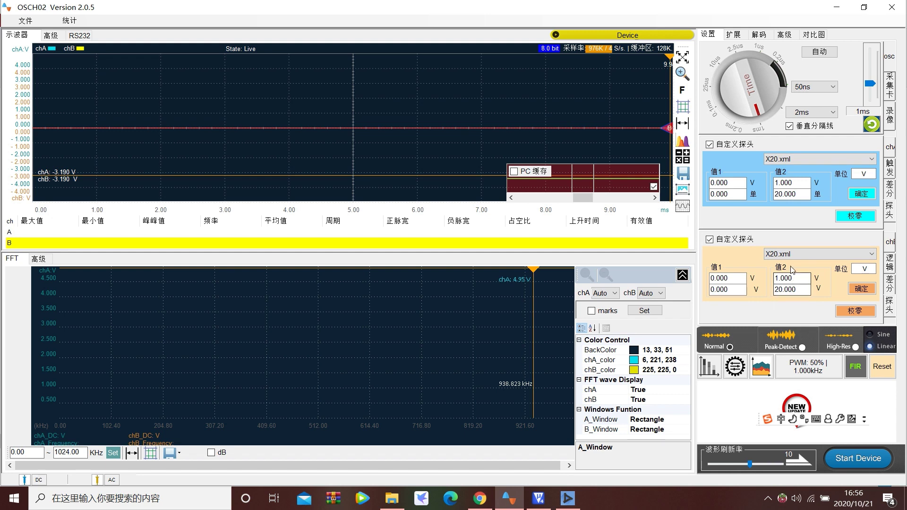
{"action": "left_click", "coordinate": [869, 257]}
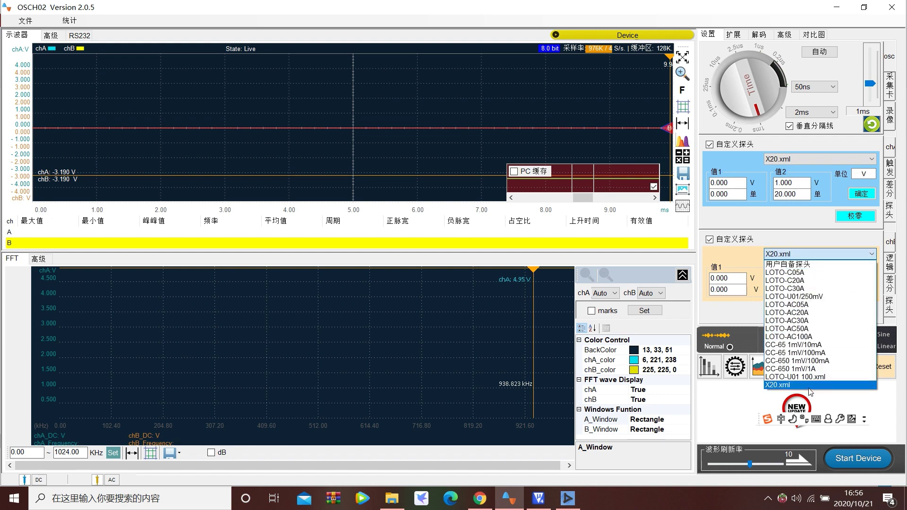
{"action": "left_click", "coordinate": [740, 257]}
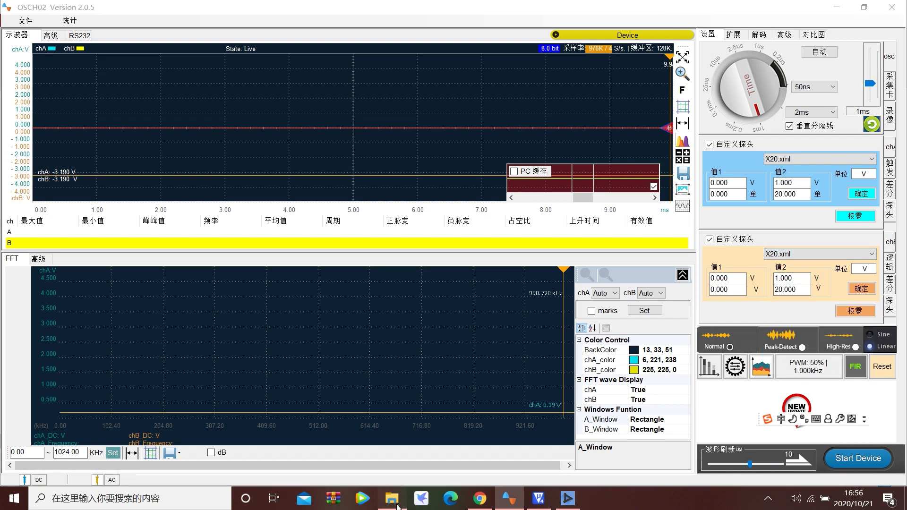
Step: Switch to File Explorer and open the Probes folder inside the OSCH02 V2.0.5 虚拟示波器 program folder
{"action": "left_click", "coordinate": [391, 499]}
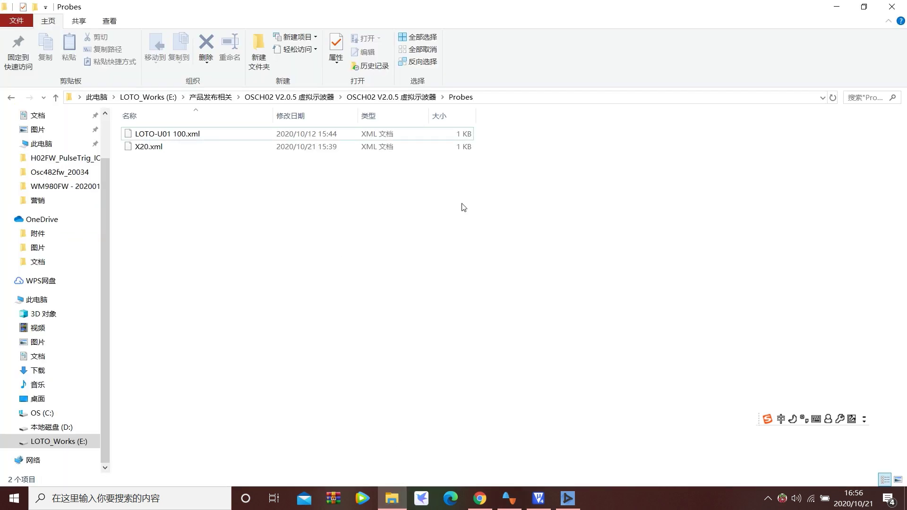
{"action": "left_click", "coordinate": [397, 97]}
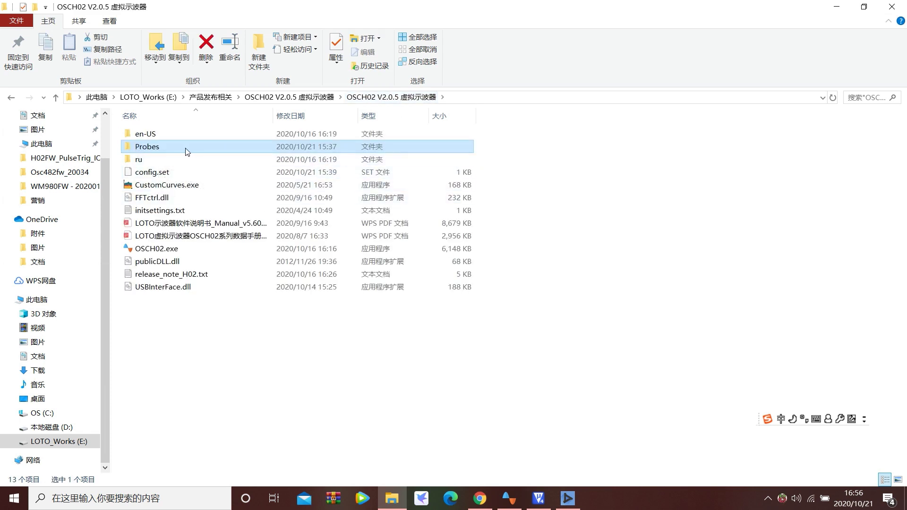
{"action": "mouse_move", "coordinate": [172, 152]}
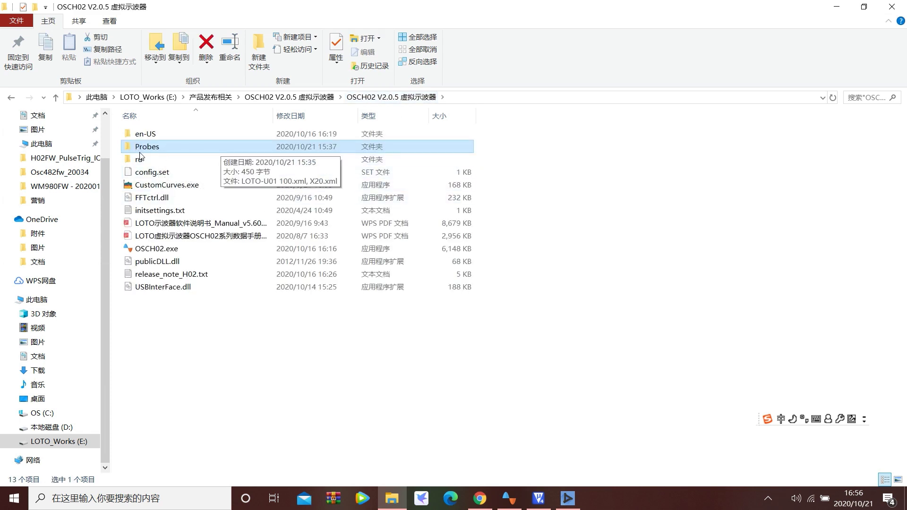
{"action": "double_click", "coordinate": [175, 149]}
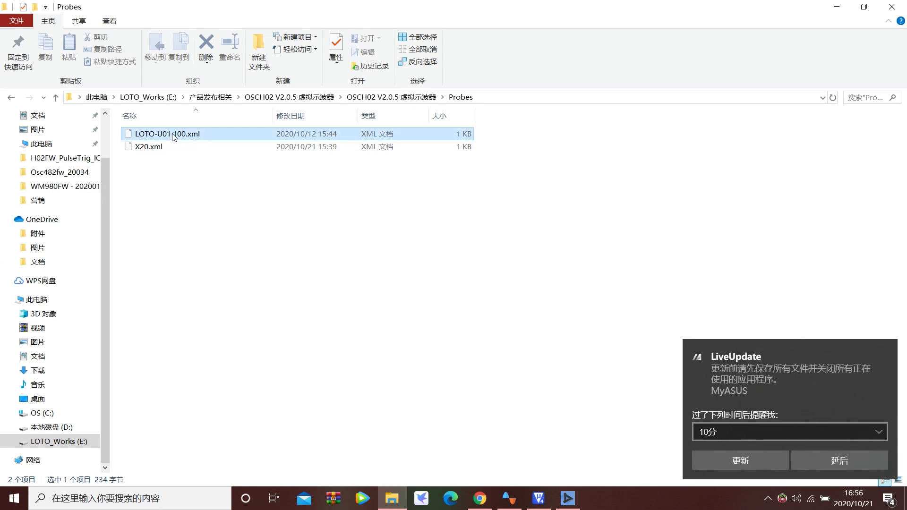
Step: Dismiss the LiveUpdate notification and duplicate X20.xml within the Probes folder
{"action": "left_click", "coordinate": [141, 148]}
{"action": "left_click", "coordinate": [885, 352]}
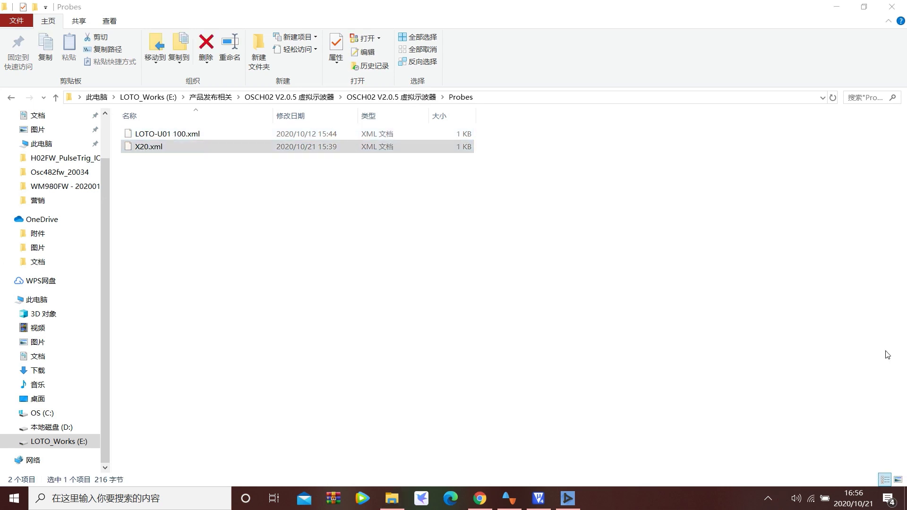
{"action": "right_click", "coordinate": [169, 150]}
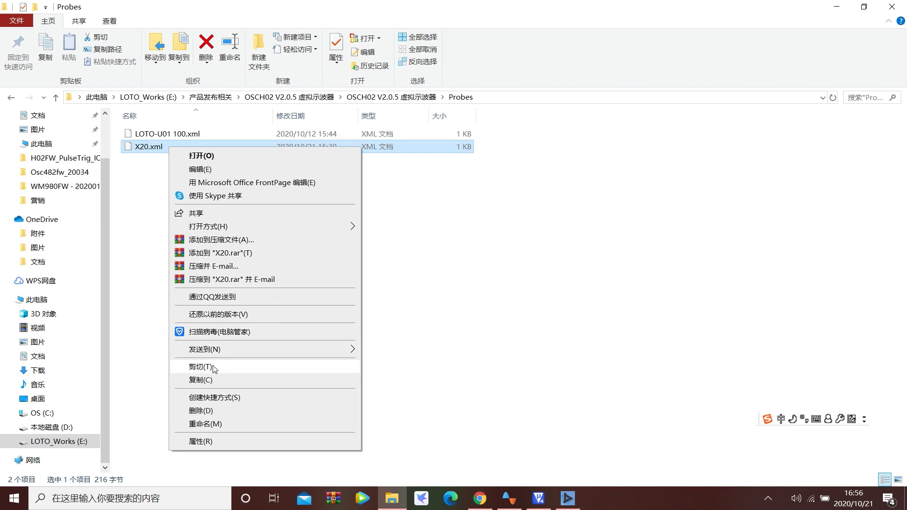
{"action": "left_click", "coordinate": [211, 382]}
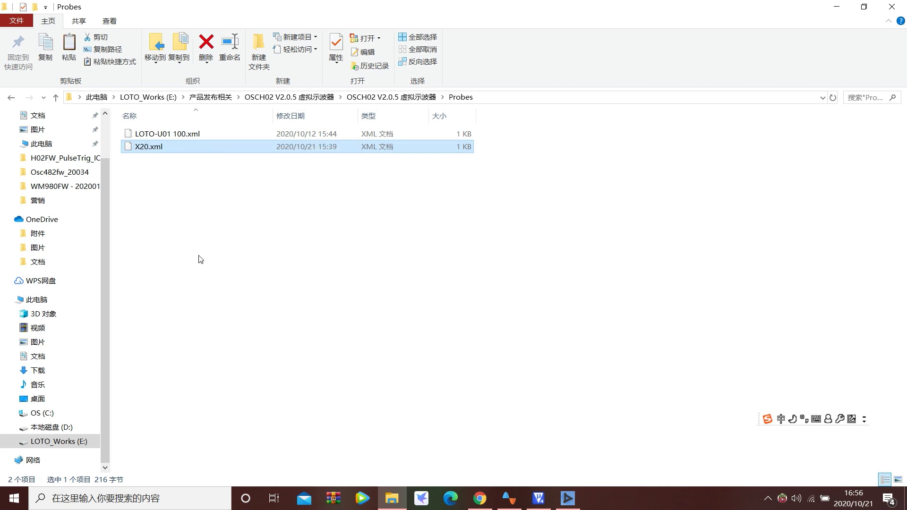
{"action": "right_click", "coordinate": [211, 211]}
{"action": "left_click", "coordinate": [245, 294]}
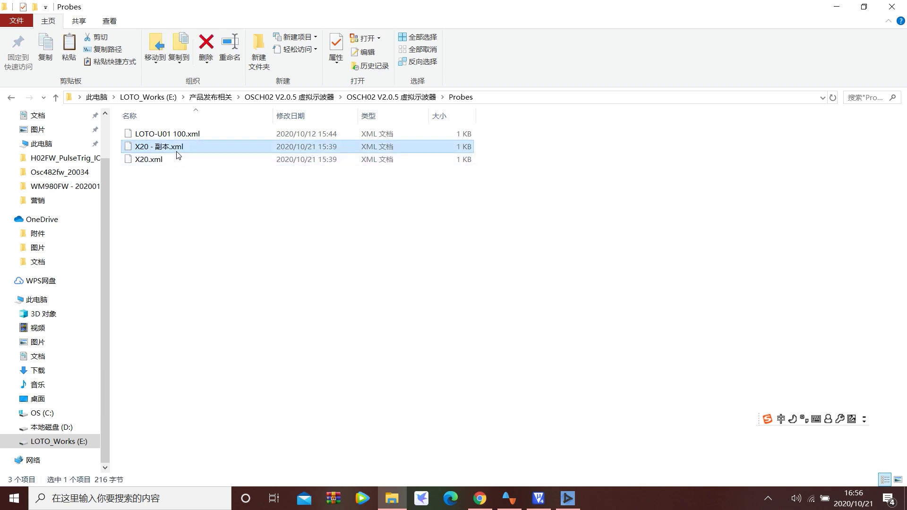
Step: Rename the copy of X20.xml as X40.xml
{"action": "right_click", "coordinate": [177, 150]}
{"action": "left_click", "coordinate": [243, 427]}
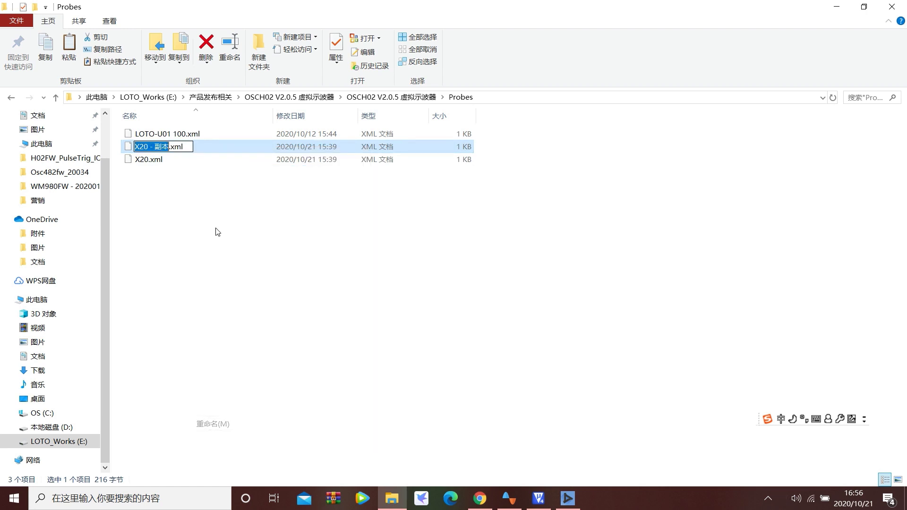
{"action": "left_click_drag", "start_coordinate": [138, 146], "coordinate": [167, 147]}
{"action": "type", "text": "40"}
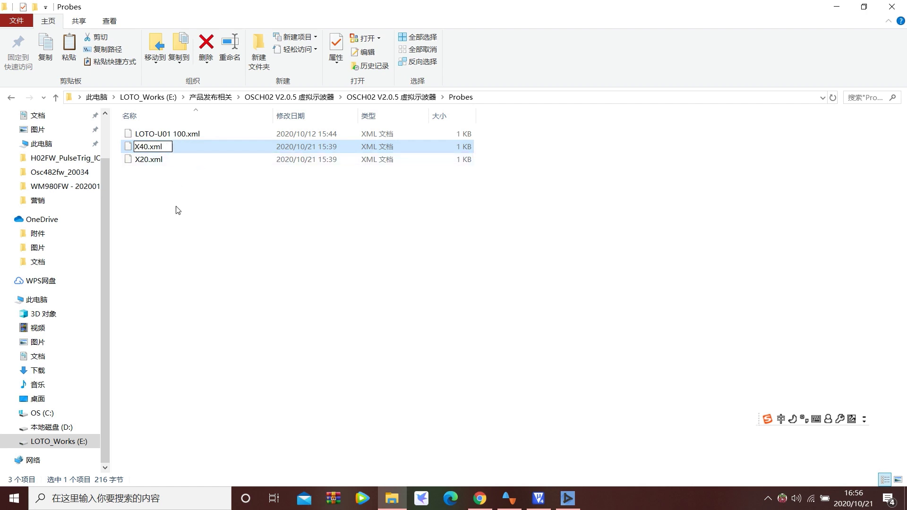
{"action": "key", "text": "Return"}
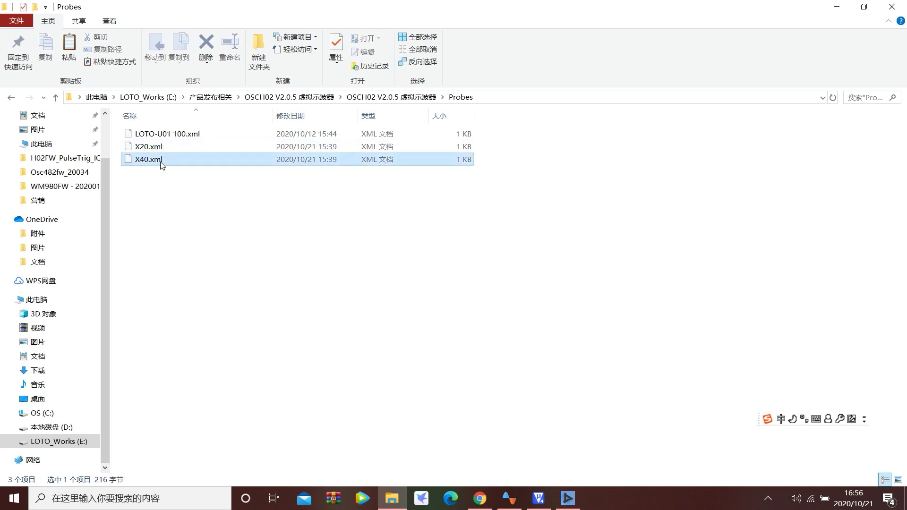
Step: Open X40.xml in Notepad and place its window, widened, over the folder view
{"action": "right_click", "coordinate": [165, 161]}
{"action": "mouse_move", "coordinate": [314, 242]}
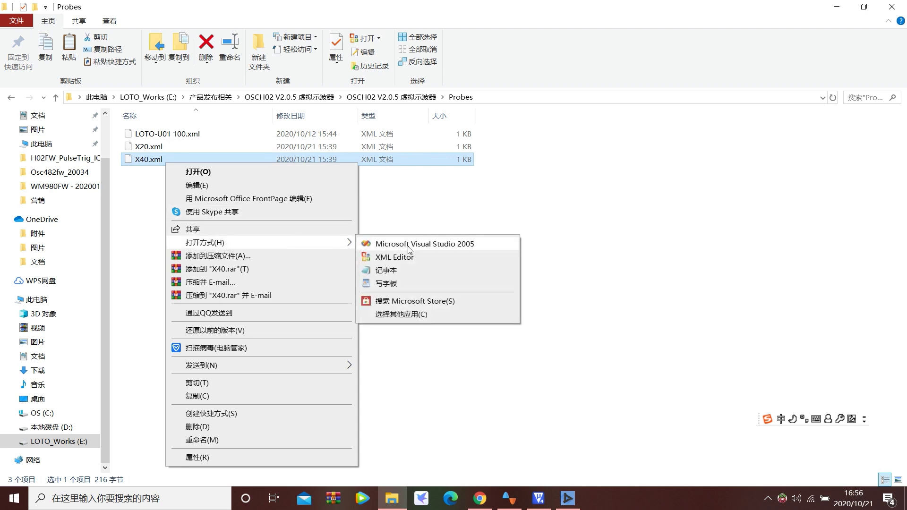
{"action": "left_click", "coordinate": [407, 271]}
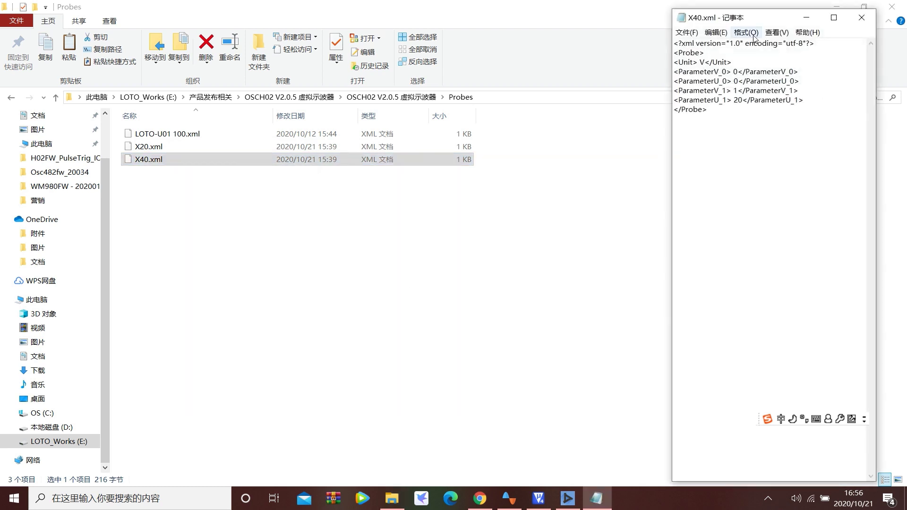
{"action": "left_click_drag", "start_coordinate": [763, 19], "coordinate": [402, 68]}
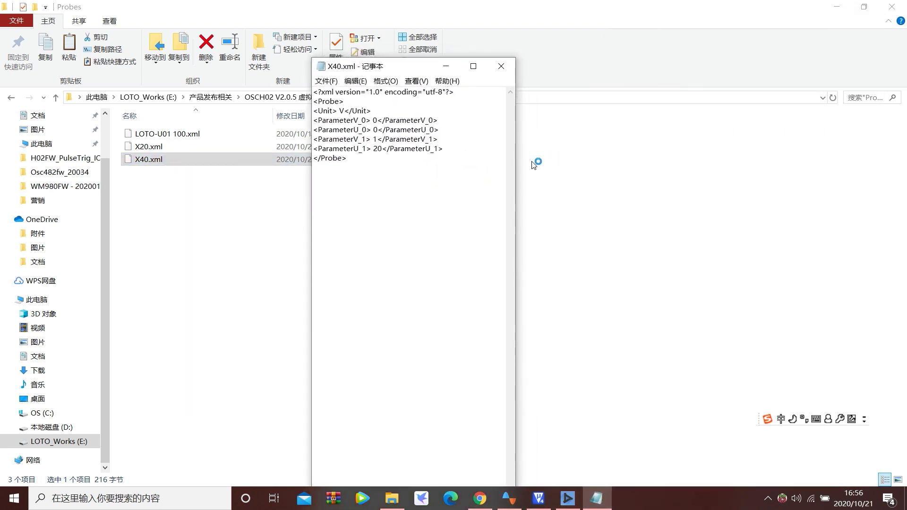
{"action": "left_click_drag", "start_coordinate": [518, 159], "coordinate": [694, 166]}
Step: Review the opening XML tags of X40.xml and set the Unit value to Pa
{"action": "left_click_drag", "start_coordinate": [322, 92], "coordinate": [459, 92]}
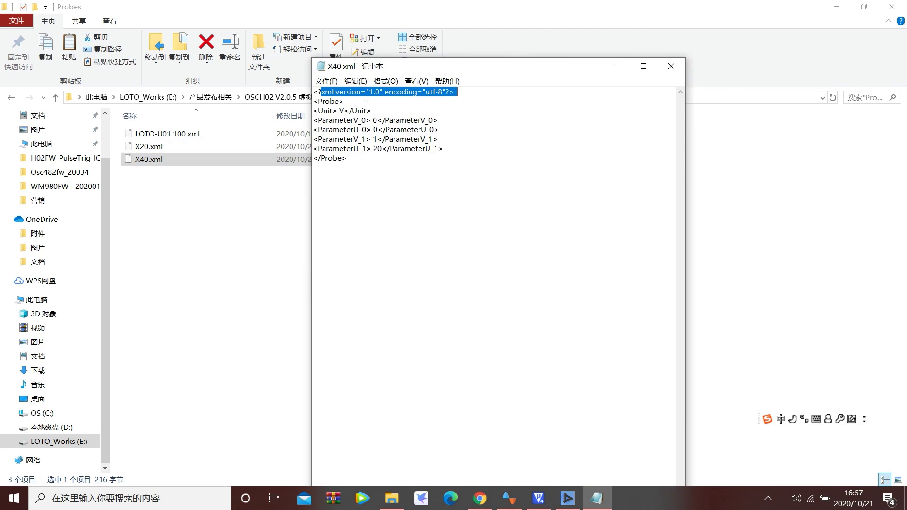
{"action": "left_click_drag", "start_coordinate": [340, 102], "coordinate": [321, 102]}
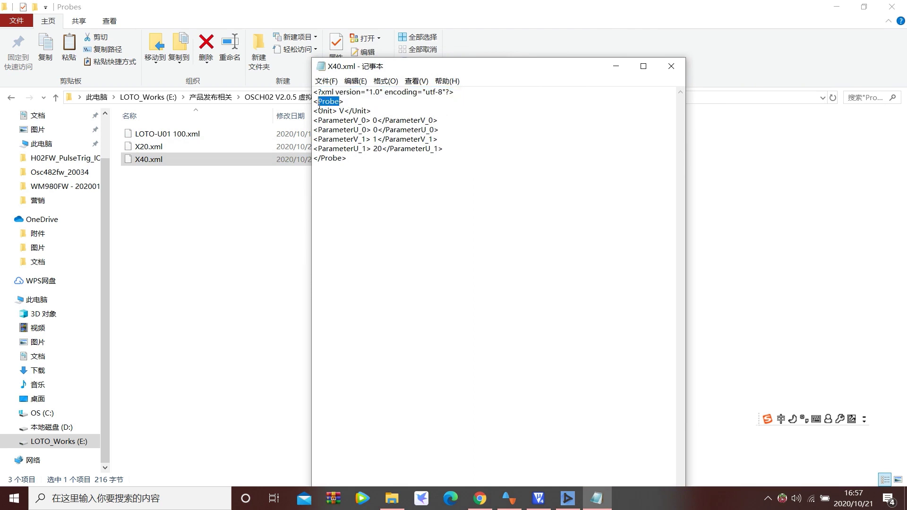
{"action": "left_click", "coordinate": [371, 121]}
{"action": "left_click_drag", "start_coordinate": [333, 111], "coordinate": [318, 110]}
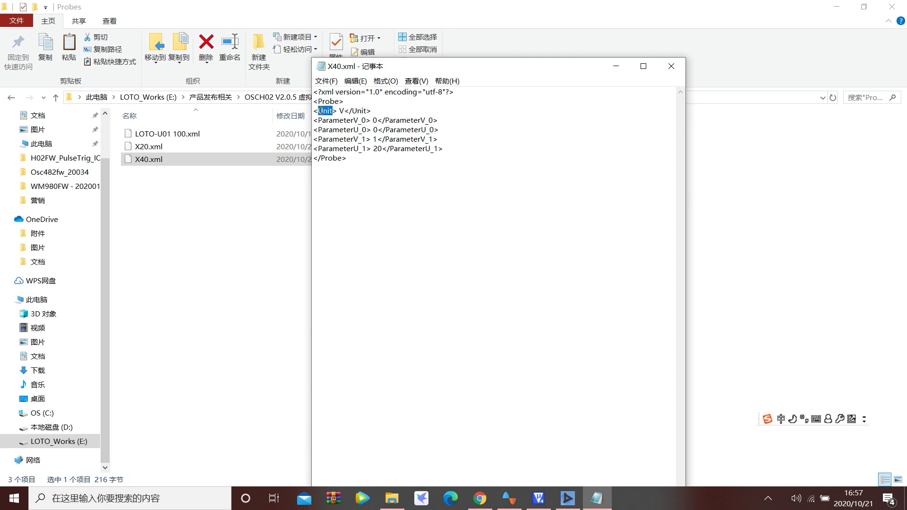
{"action": "left_click", "coordinate": [345, 112]}
{"action": "type", "text": "Pa"}
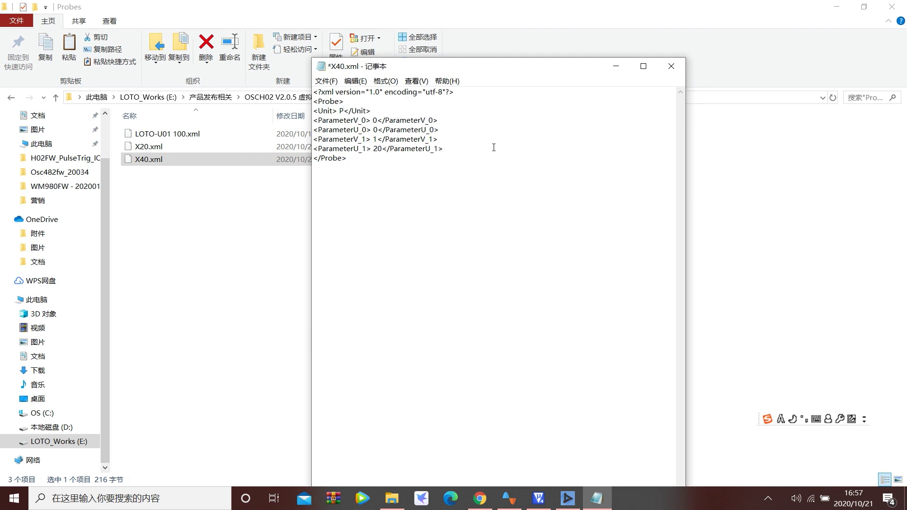
{"action": "key", "text": "Escape"}
{"action": "key", "text": "ctrl+shift"}
{"action": "type", "text": "a"}
{"action": "key", "text": "Return"}
{"action": "key", "text": "shift"}
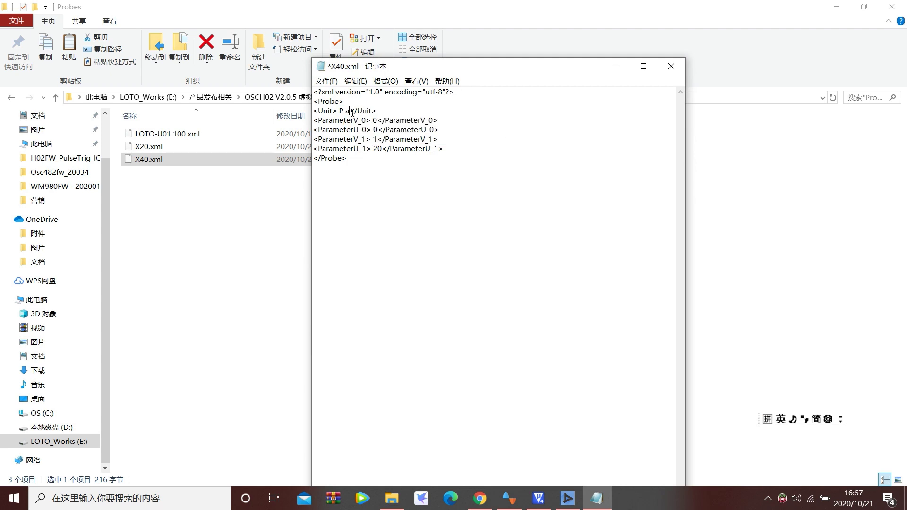
{"action": "key", "text": "BackSpace"}
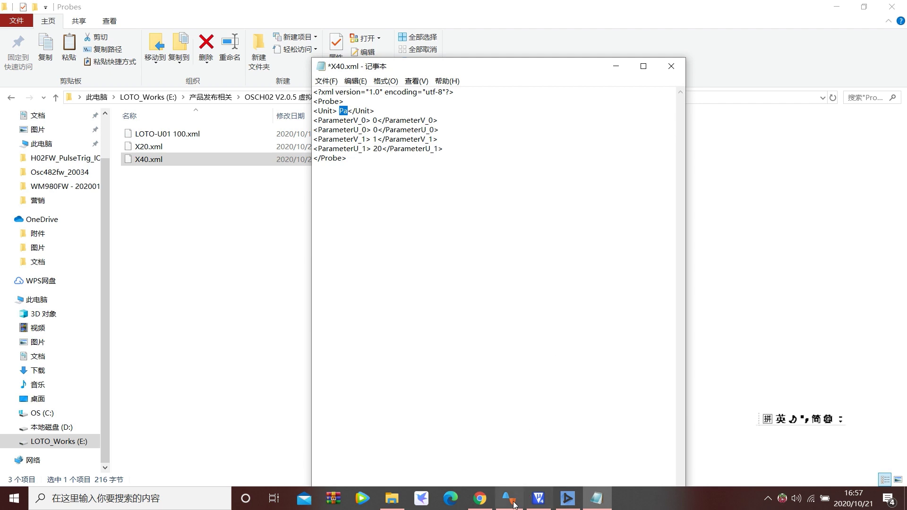
Step: Switch to OSCH02, examine channel B's 值1 and 值2 probe fields, and return to X40.xml in Notepad
{"action": "key", "text": "alt+Tab"}
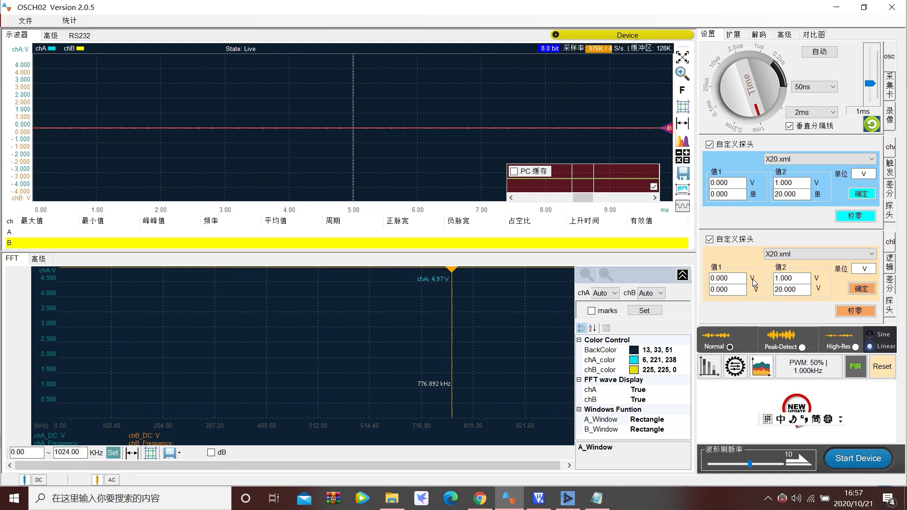
{"action": "left_click", "coordinate": [729, 292]}
{"action": "left_click_drag", "start_coordinate": [730, 278], "coordinate": [708, 293]}
{"action": "left_click_drag", "start_coordinate": [809, 279], "coordinate": [768, 286]}
{"action": "left_click_drag", "start_coordinate": [803, 289], "coordinate": [774, 290]}
{"action": "left_click", "coordinate": [837, 11]}
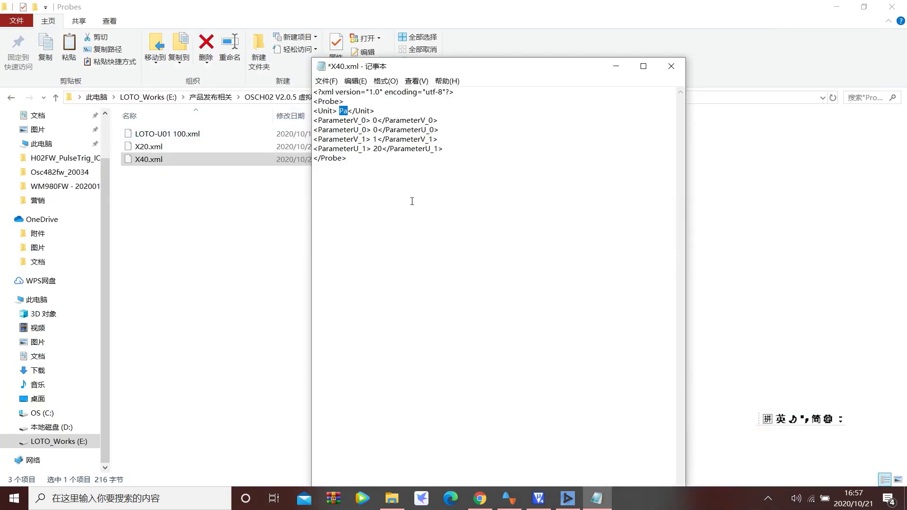
Step: Set ParameterU_1 to 40 in X40.xml, then close the file and save the changes
{"action": "left_click", "coordinate": [377, 121]}
{"action": "left_click", "coordinate": [676, 68]}
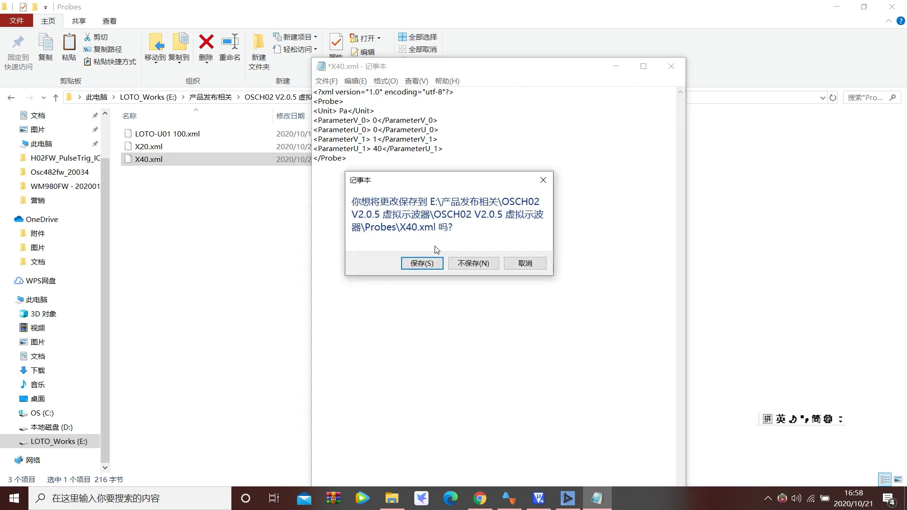
{"action": "left_click", "coordinate": [426, 261]}
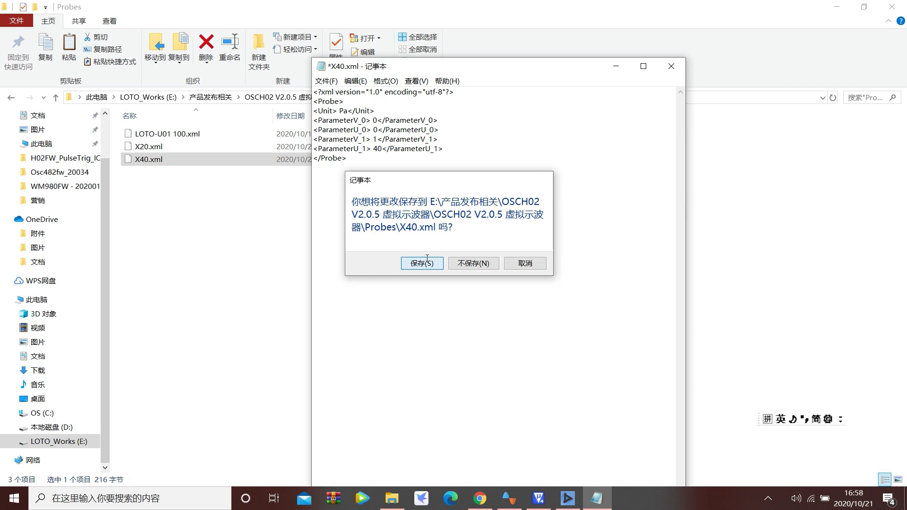
{"action": "left_click", "coordinate": [427, 258]}
{"action": "left_click", "coordinate": [222, 240]}
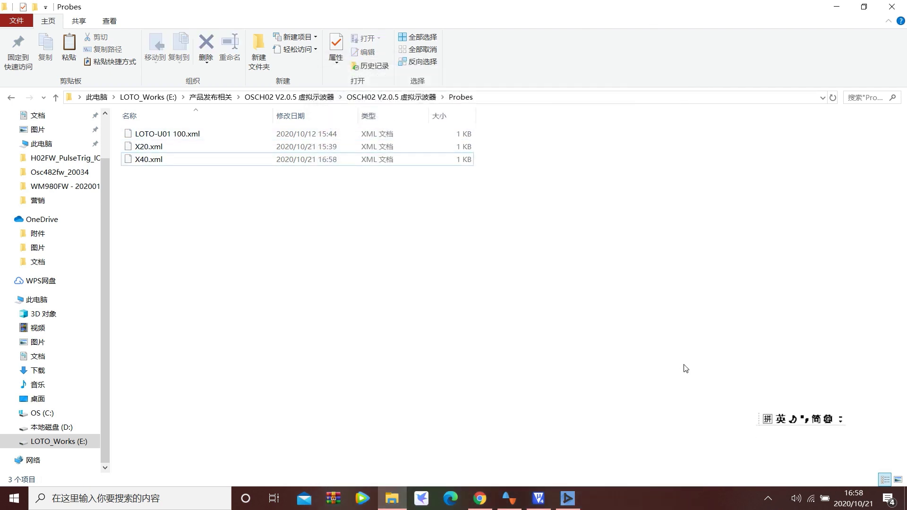
Step: Switch to OSCH02 and check channel B's custom probe list for X40.xml
{"action": "left_click", "coordinate": [519, 501]}
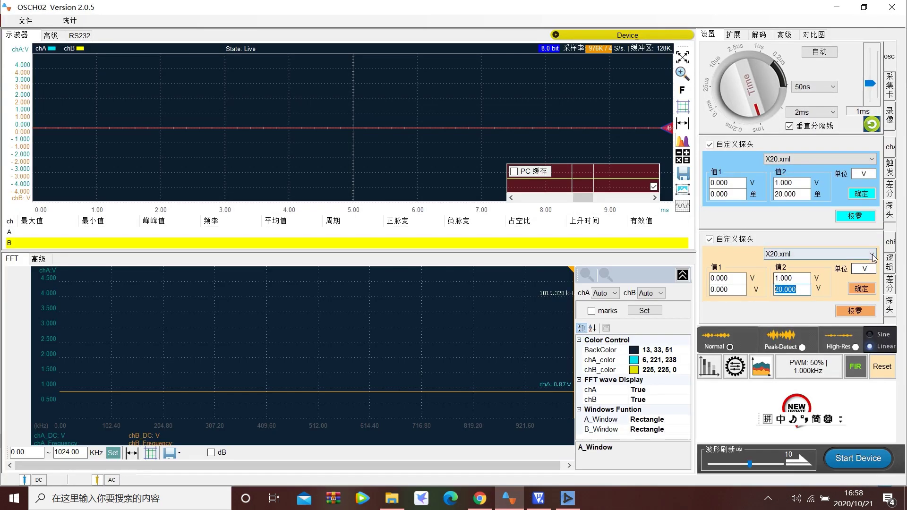
{"action": "left_click", "coordinate": [871, 255]}
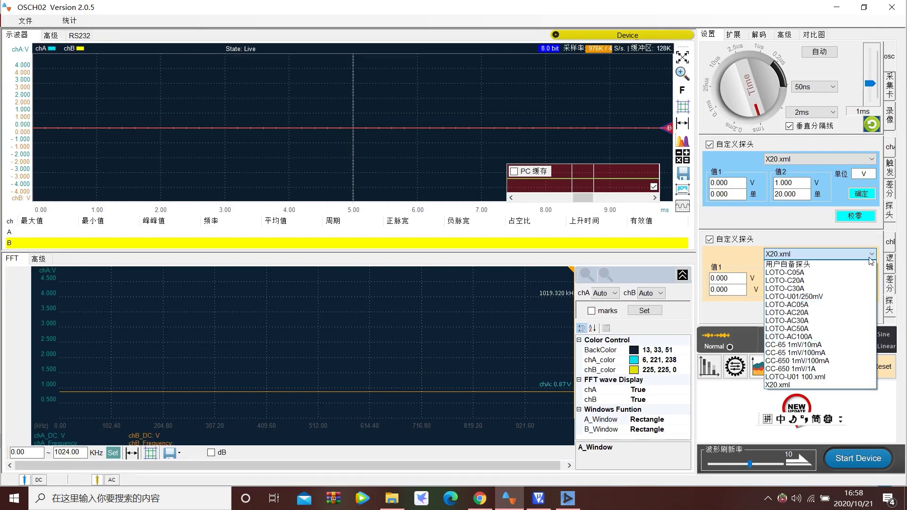
{"action": "left_click", "coordinate": [831, 237]}
Step: Close OSCH02 and relaunch it from OSCH02.exe in the OSCH02 V2.0.5 虚拟示波器 folder
{"action": "left_click", "coordinate": [892, 7]}
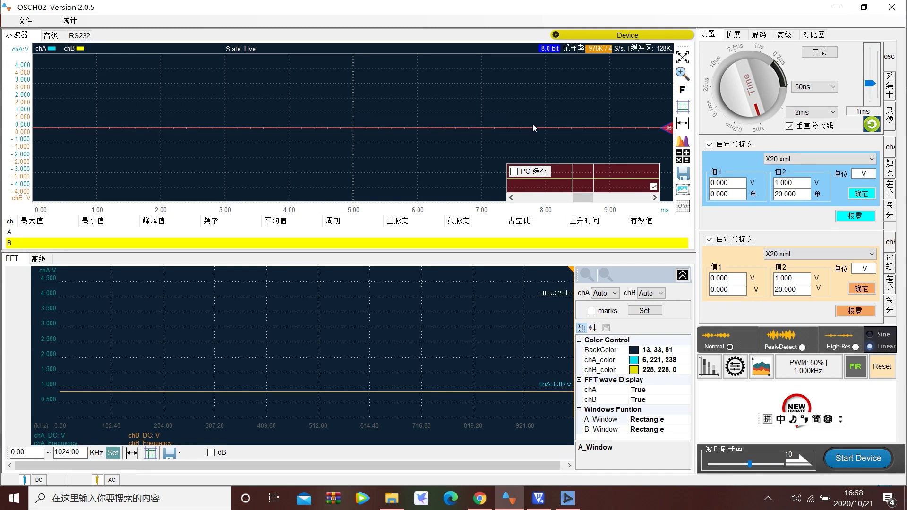
{"action": "left_click", "coordinate": [377, 97]}
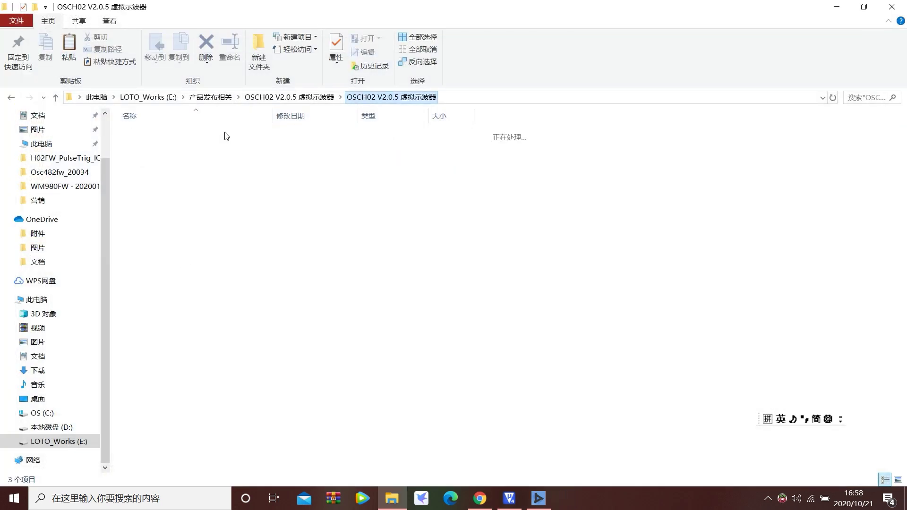
{"action": "left_click", "coordinate": [163, 249]}
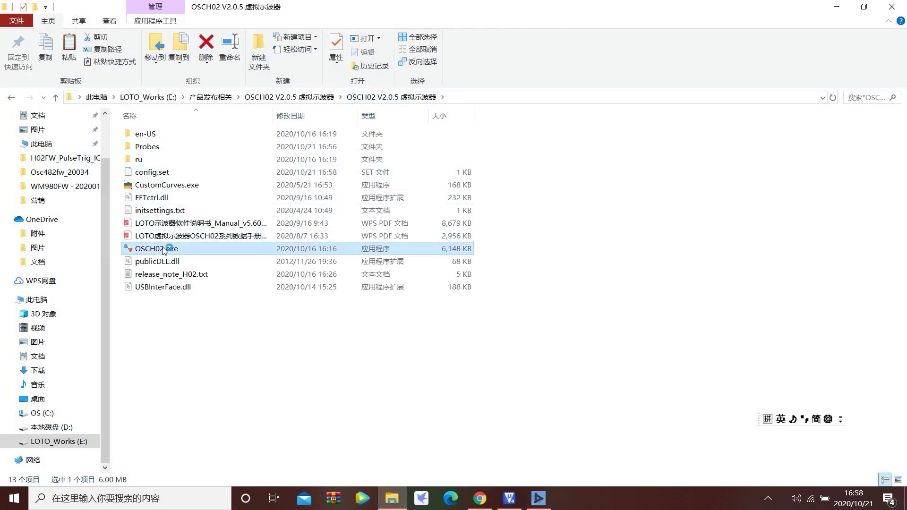
{"action": "double_click", "coordinate": [285, 251]}
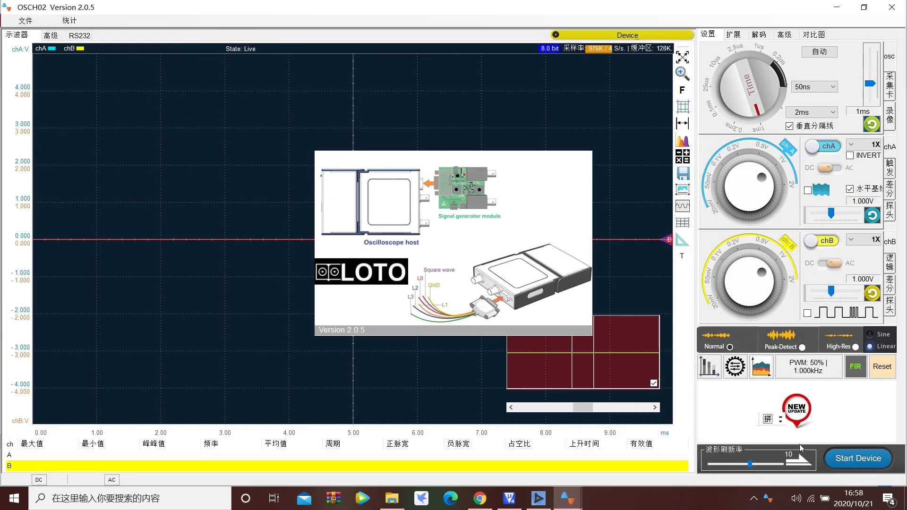
Step: Enable the custom probe (自定义探头) for channel B and choose the X40.xml preset
{"action": "left_click", "coordinate": [889, 304]}
{"action": "left_click", "coordinate": [709, 240]}
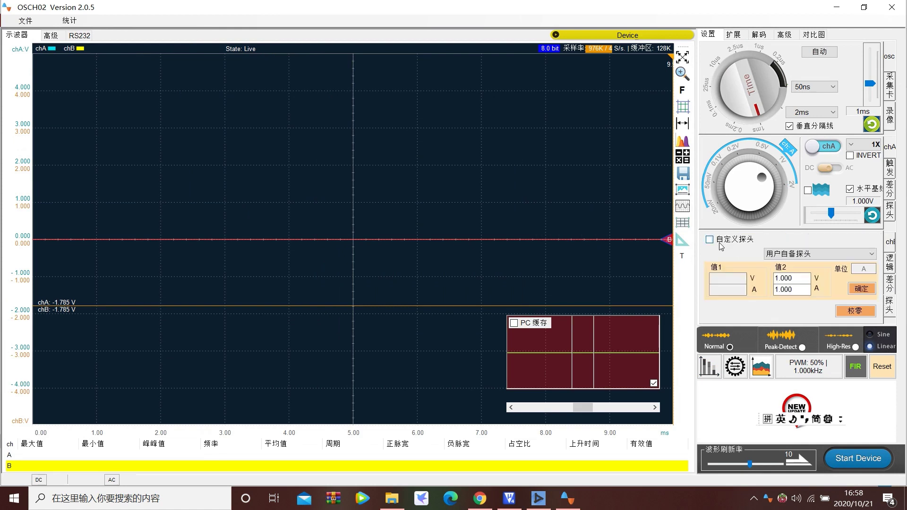
{"action": "left_click", "coordinate": [872, 255]}
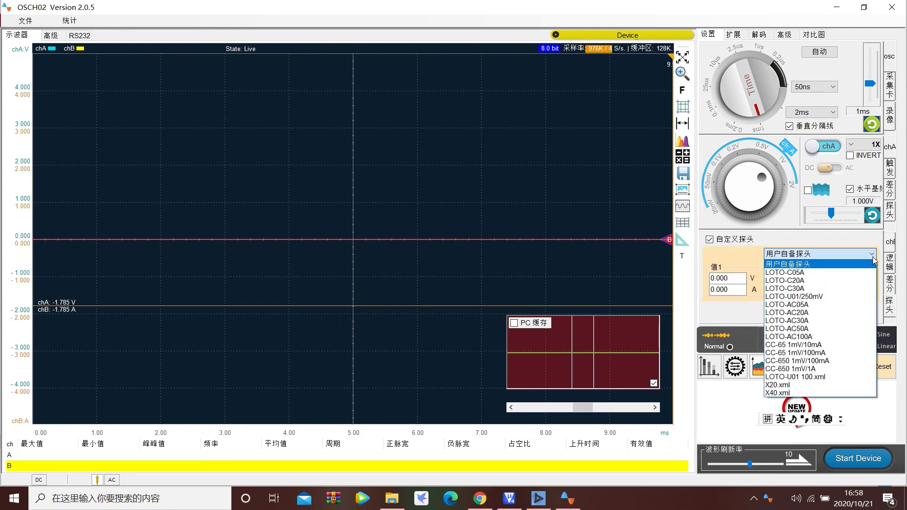
{"action": "left_click", "coordinate": [780, 393]}
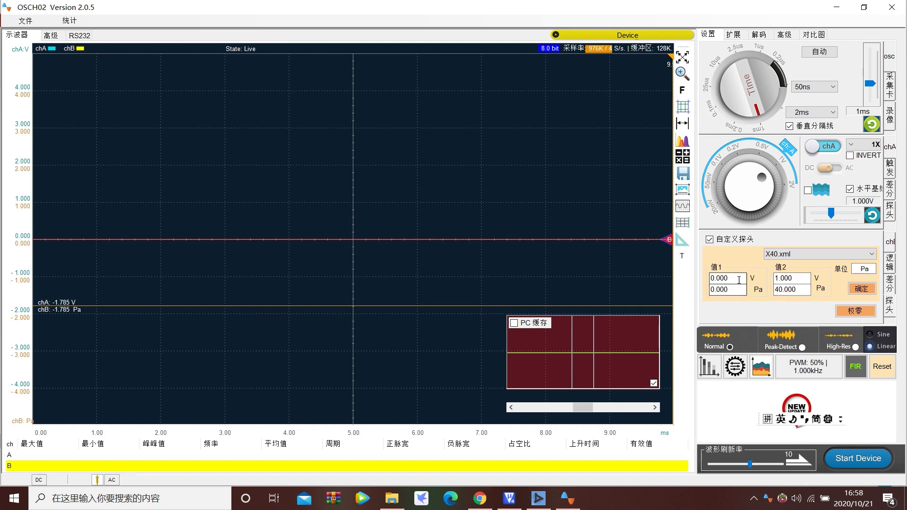
Step: Review channel B's 值2 scaling field, apply the X40.xml probe settings, and accept the correction message
{"action": "left_click", "coordinate": [796, 292]}
{"action": "left_click", "coordinate": [861, 289]}
{"action": "left_click_drag", "start_coordinate": [783, 289], "coordinate": [774, 290]}
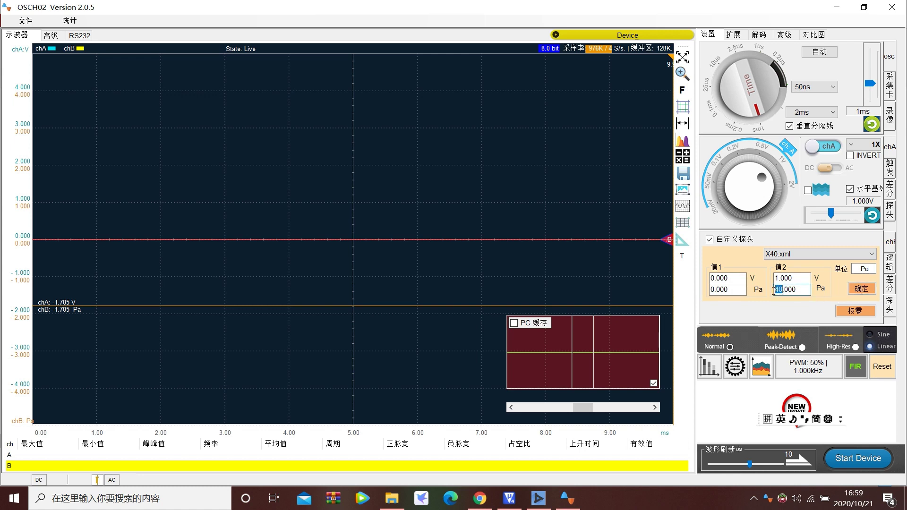
{"action": "left_click", "coordinate": [869, 294]}
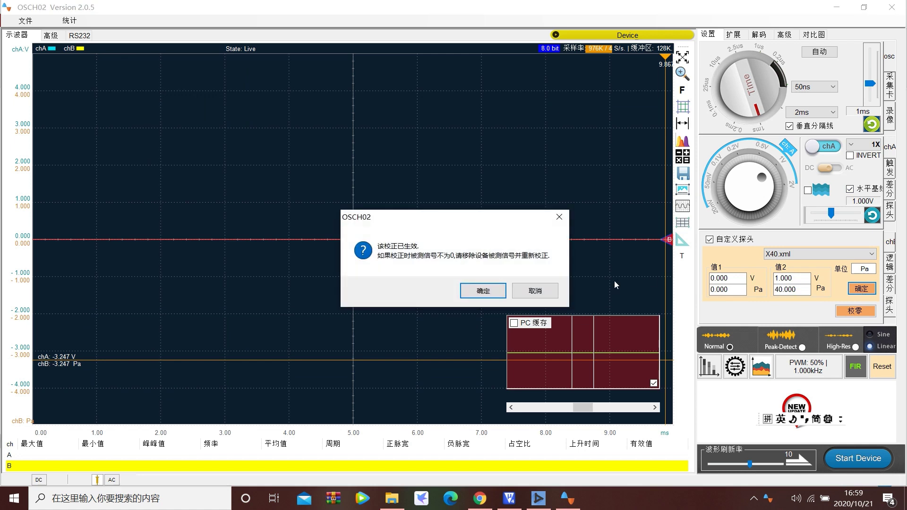
{"action": "left_click", "coordinate": [491, 296]}
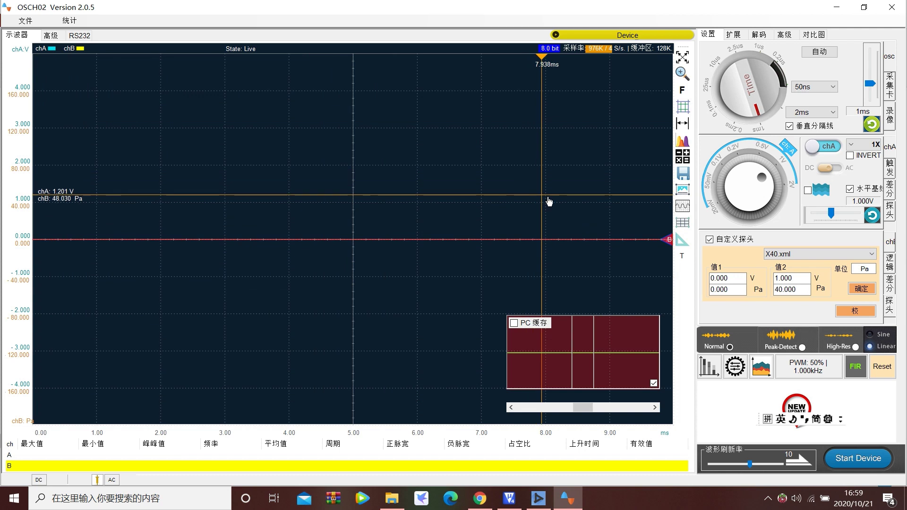
Step: Minimise OSCH02, open the Probes folder, and look over the preset files X20.xml and X40.xml
{"action": "left_click", "coordinate": [836, 8]}
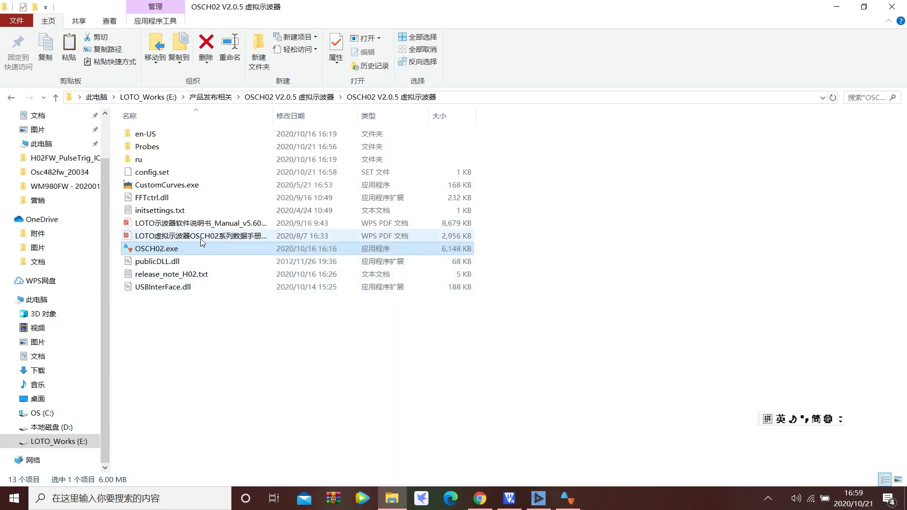
{"action": "double_click", "coordinate": [161, 148]}
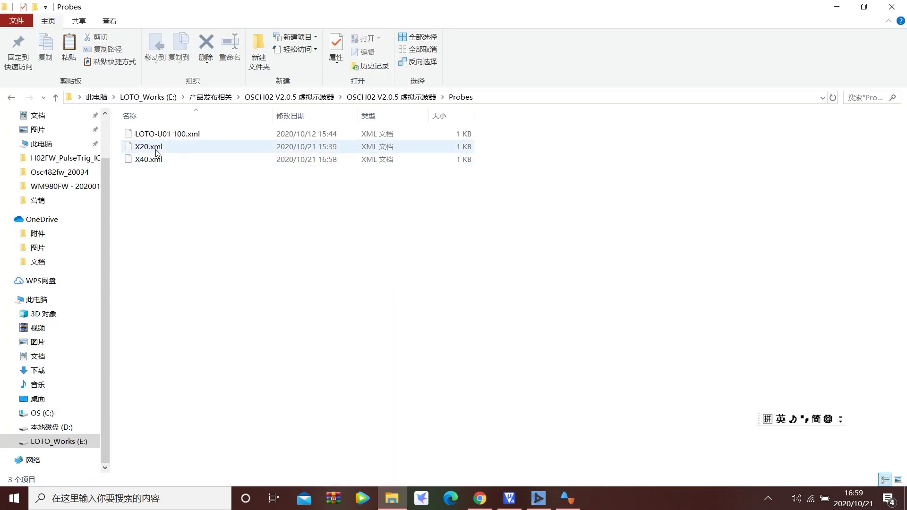
{"action": "left_click", "coordinate": [157, 151]}
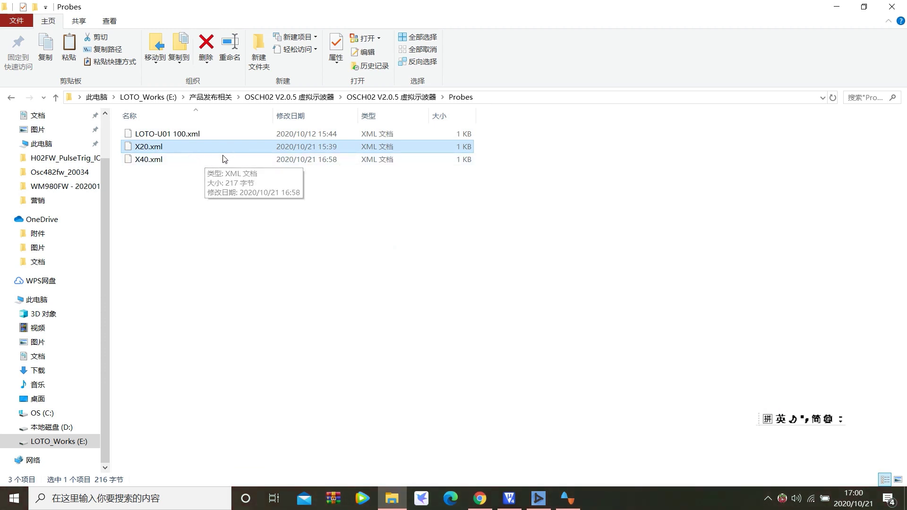
{"action": "left_click", "coordinate": [417, 106]}
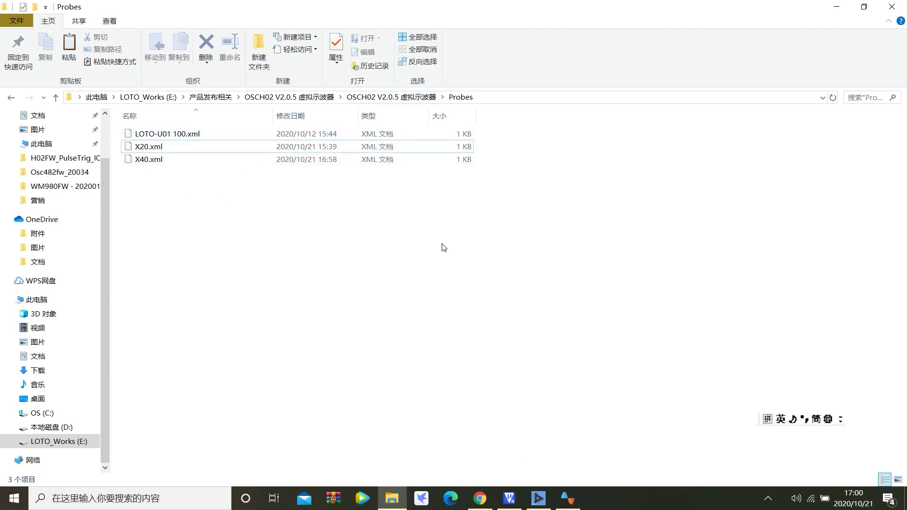
{"action": "left_click", "coordinate": [161, 163]}
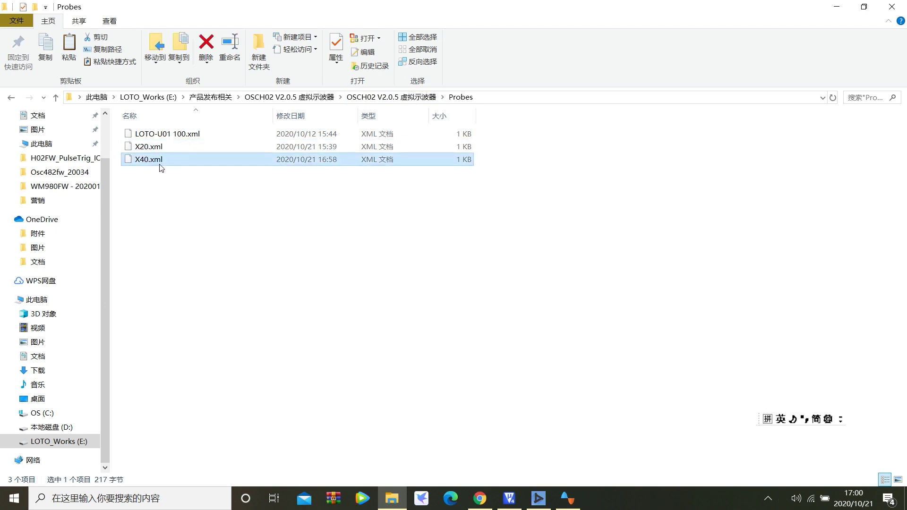
{"action": "left_click", "coordinate": [218, 147]}
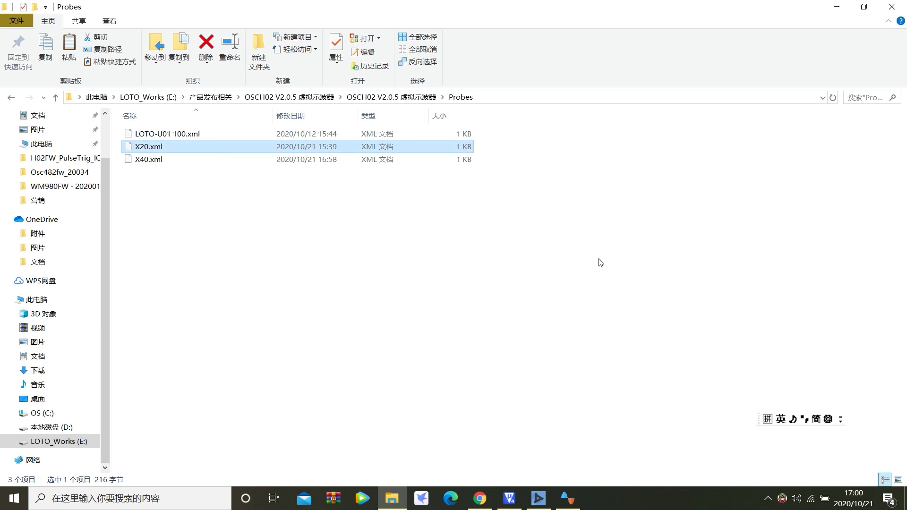
{"action": "left_click", "coordinate": [184, 161]}
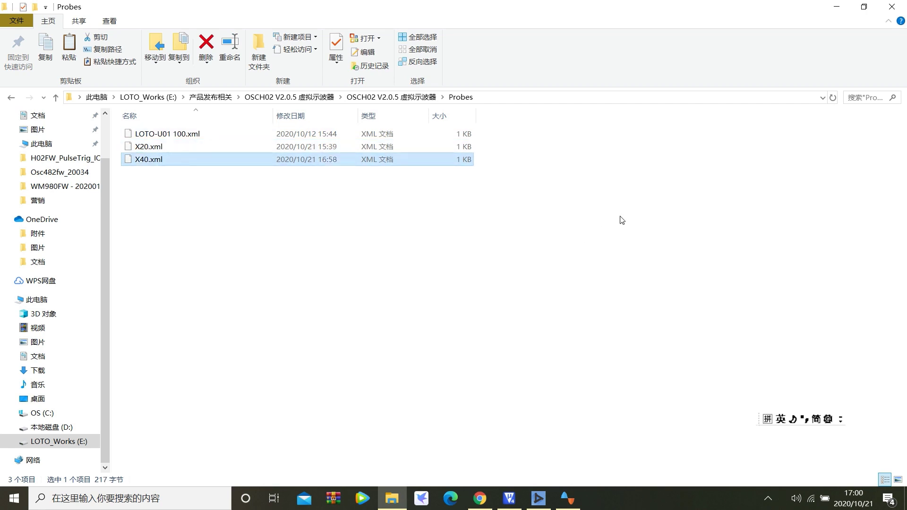